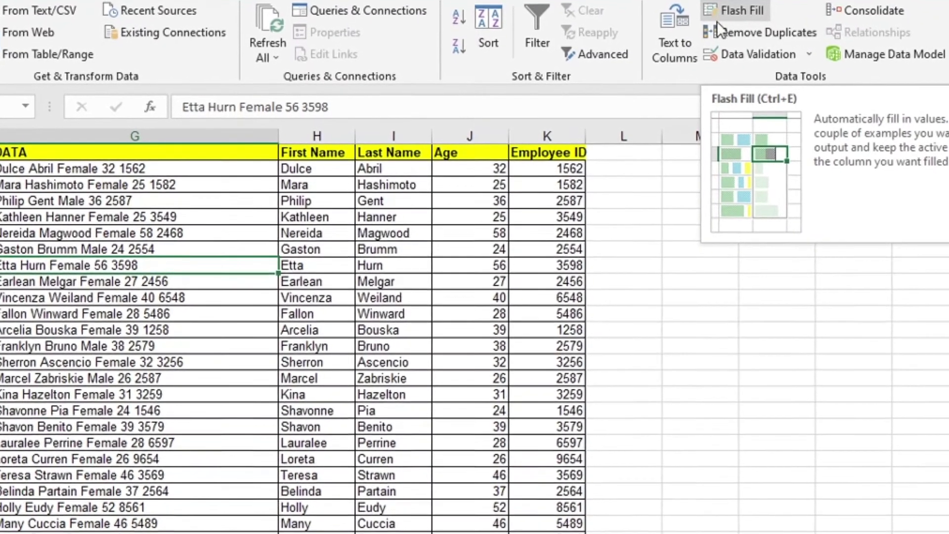
- Type the first person's full name as the Name example, then Flash Fill the remaining names
scroll(392, 343, down, 3)
scroll(698, 385, up, 6)
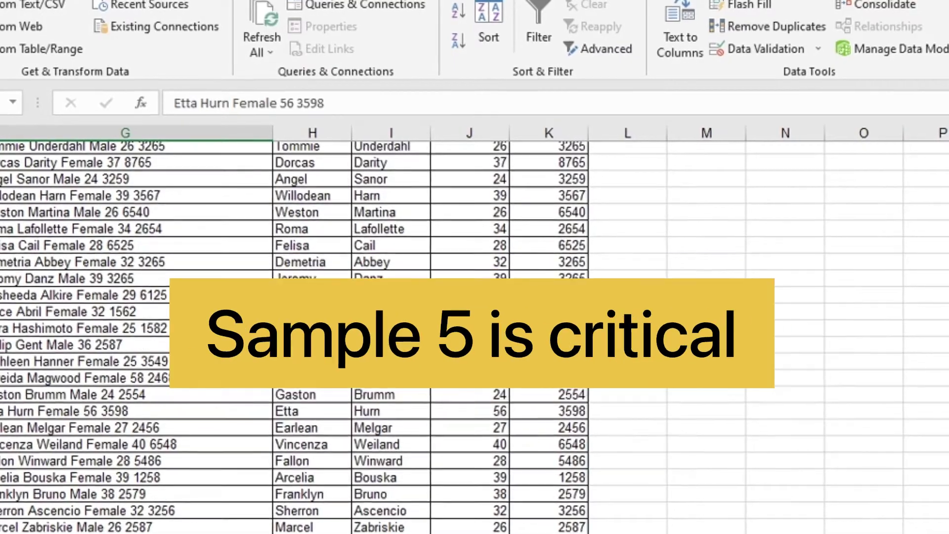
scroll(699, 386, down, 7)
scroll(698, 386, up, 1)
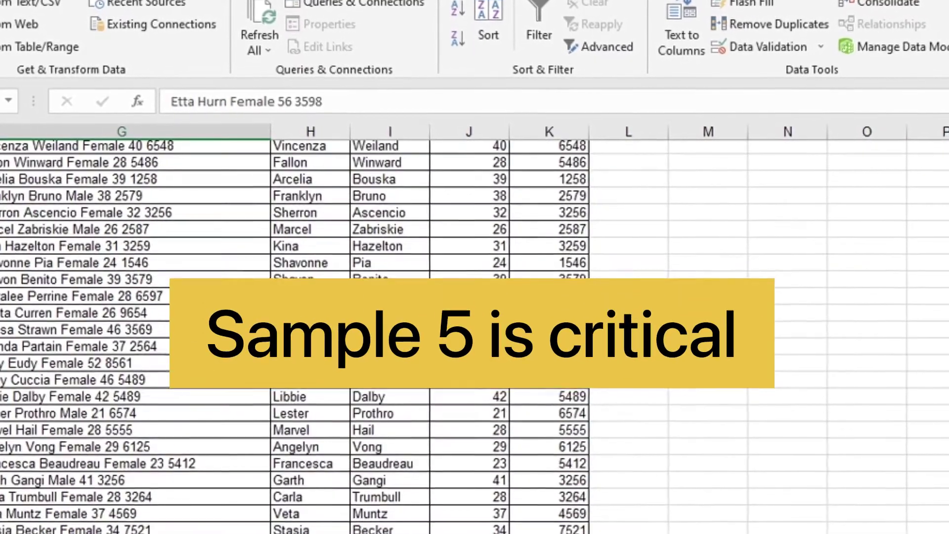
scroll(698, 386, down, 4)
scroll(698, 385, up, 7)
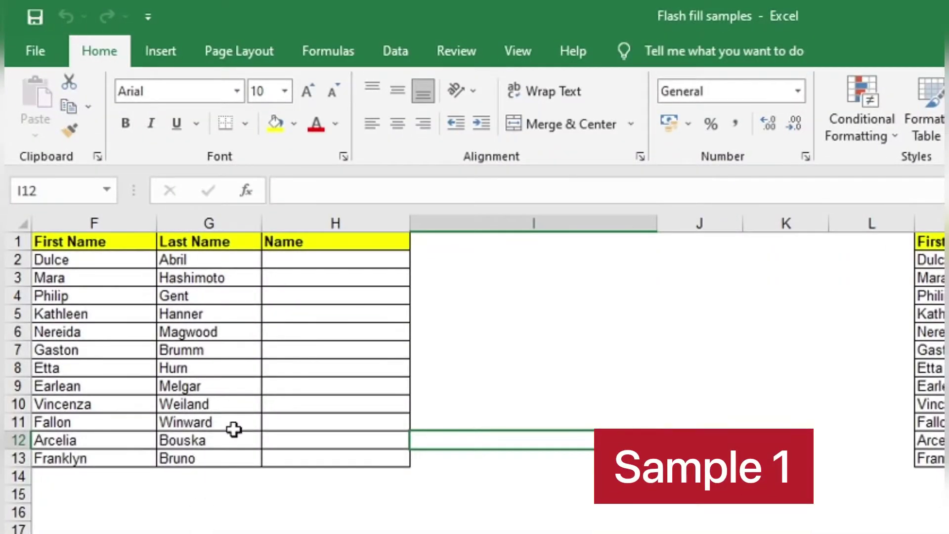
click(102, 276)
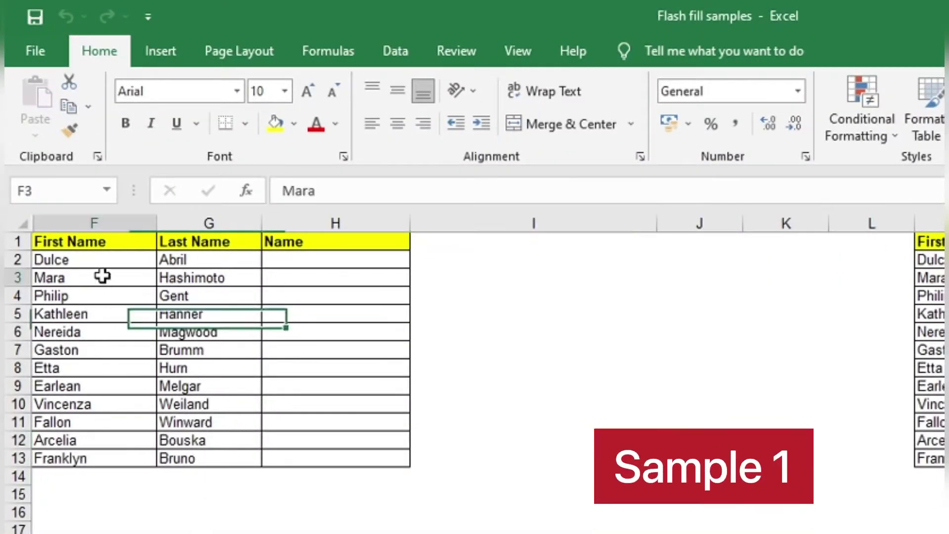
click(248, 257)
click(133, 262)
click(208, 257)
click(294, 255)
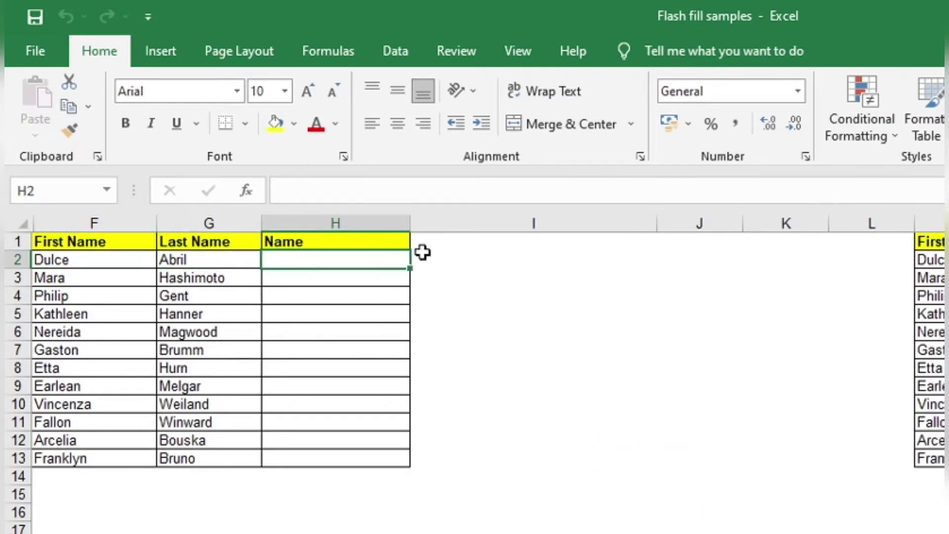
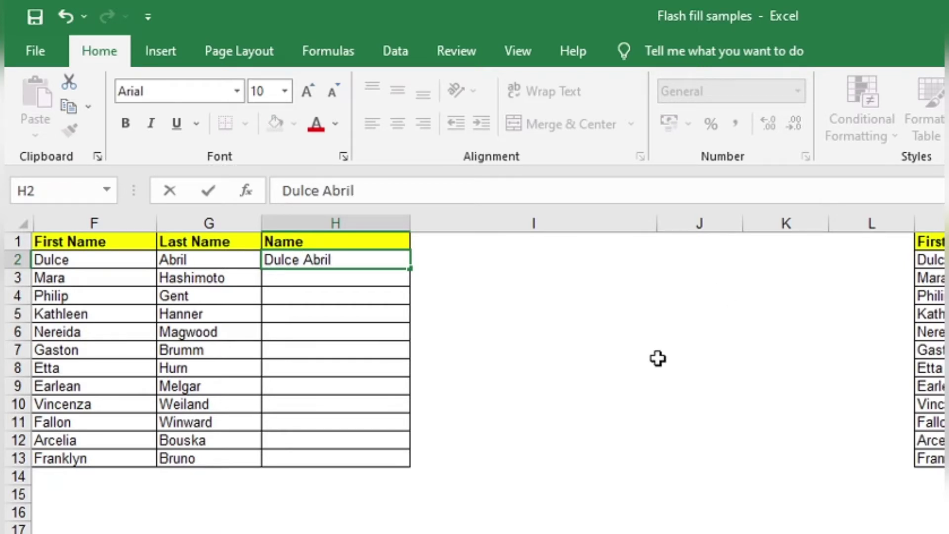
key(Return)
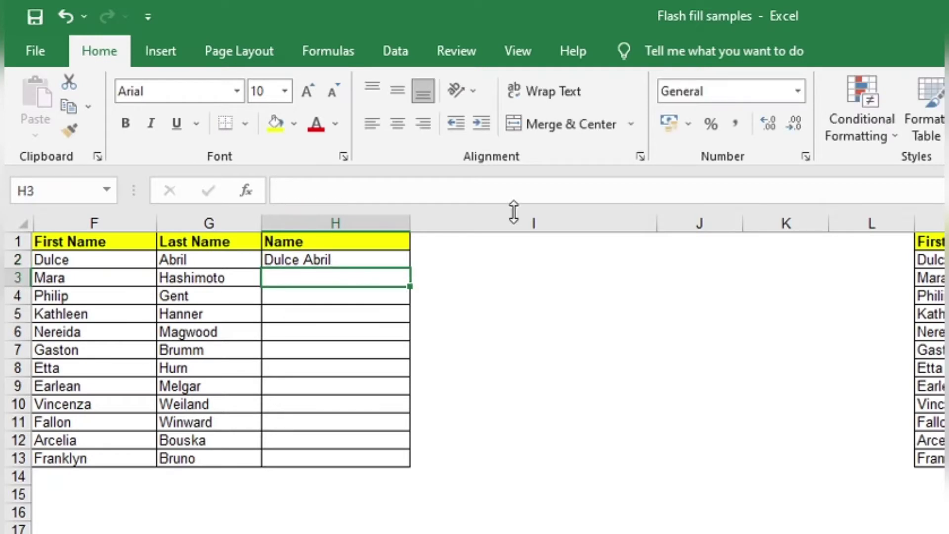
click(388, 39)
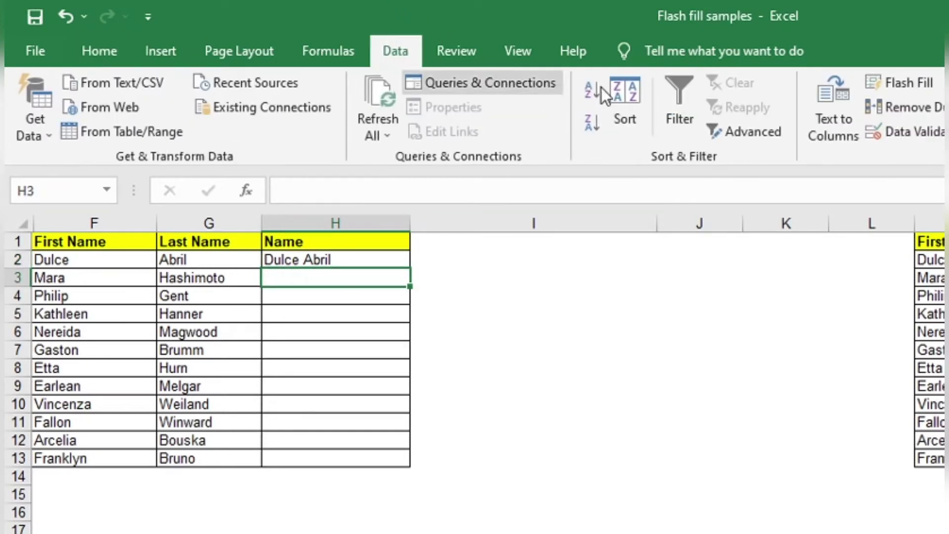
click(888, 86)
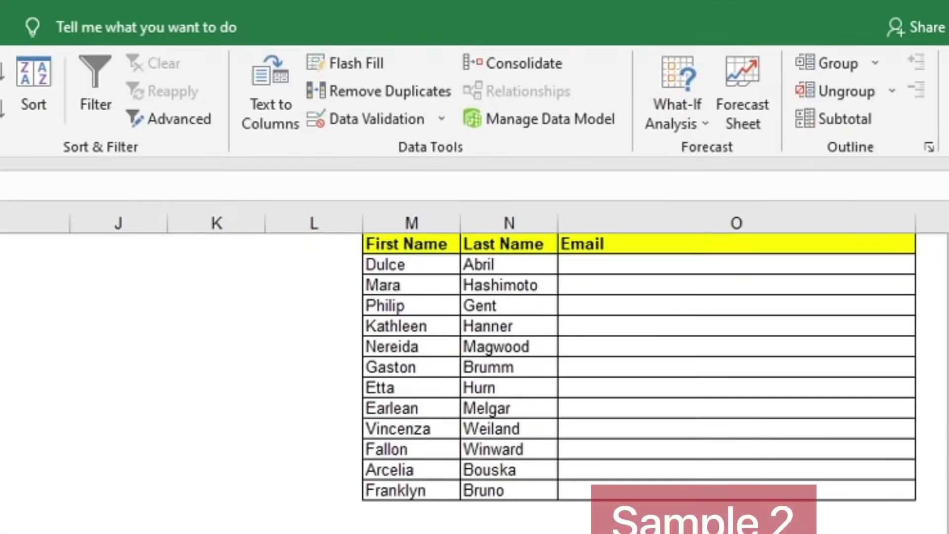
scroll(475, 366, right, 2)
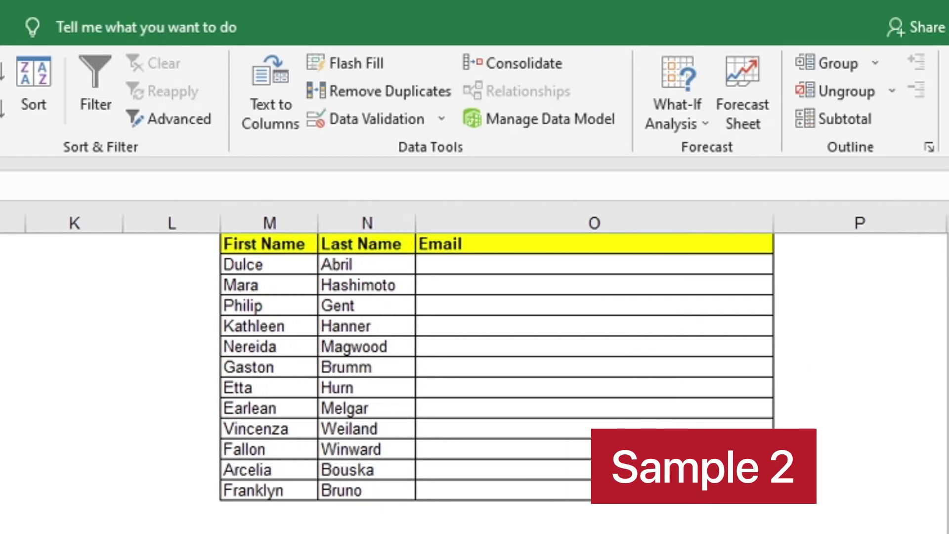
click(464, 264)
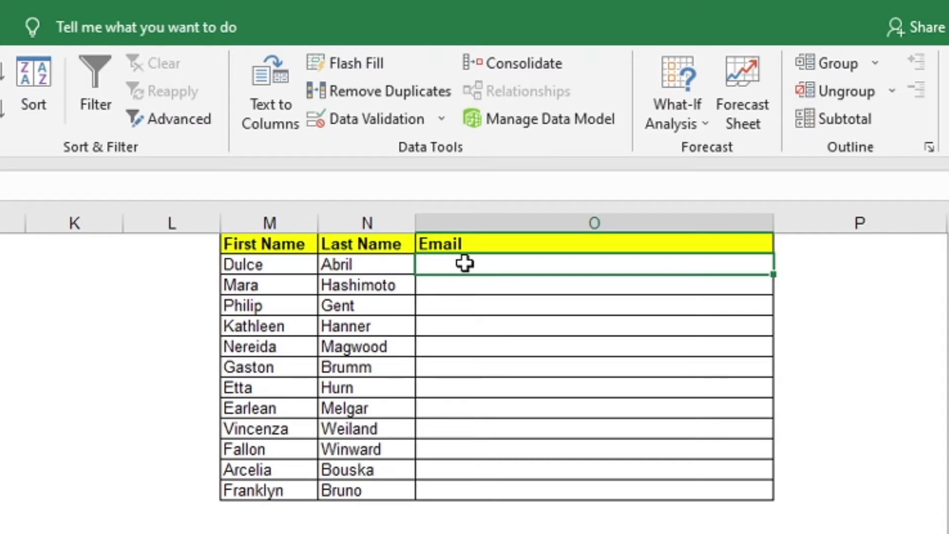
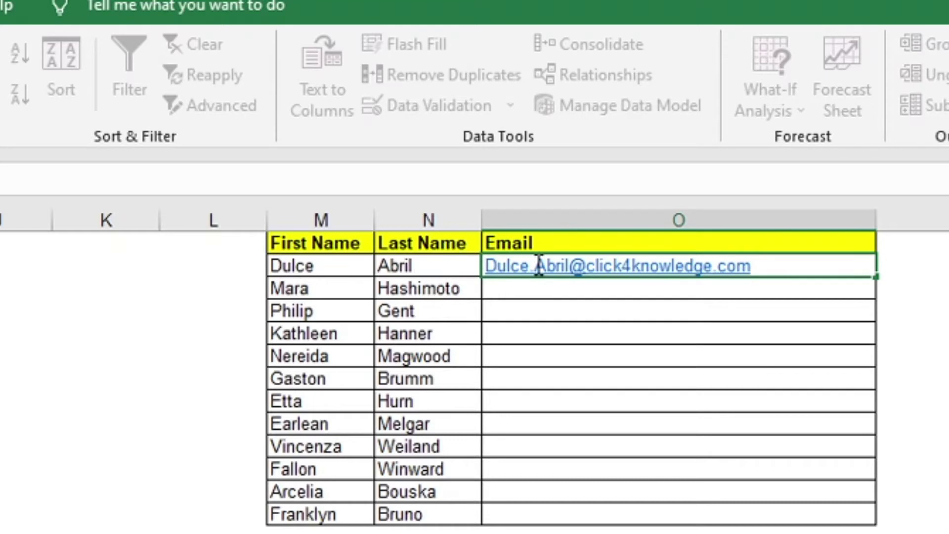
key(Return)
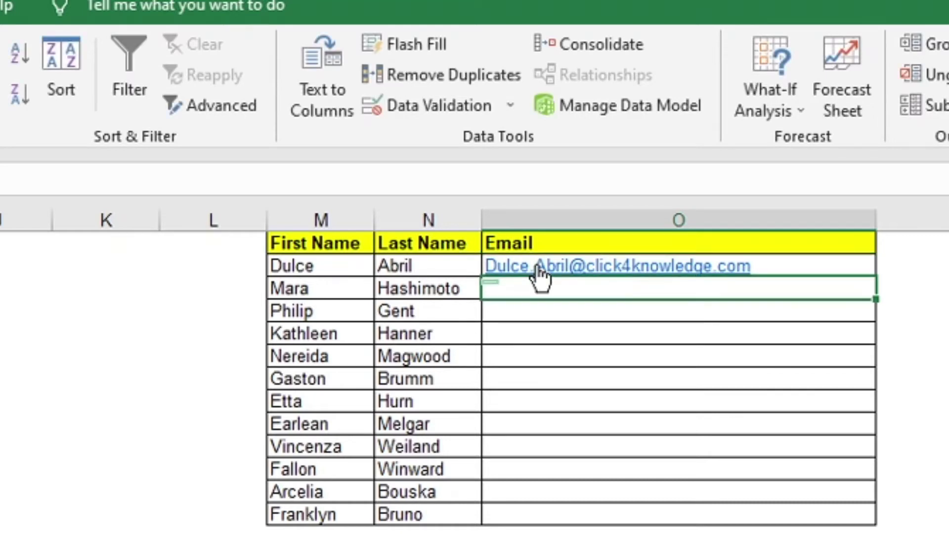
click(411, 43)
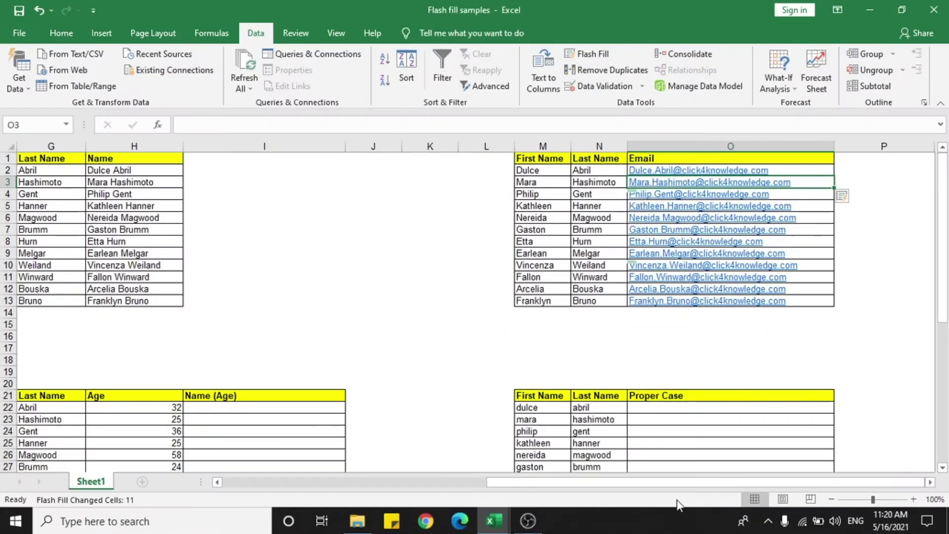
drag(673, 485, 622, 485)
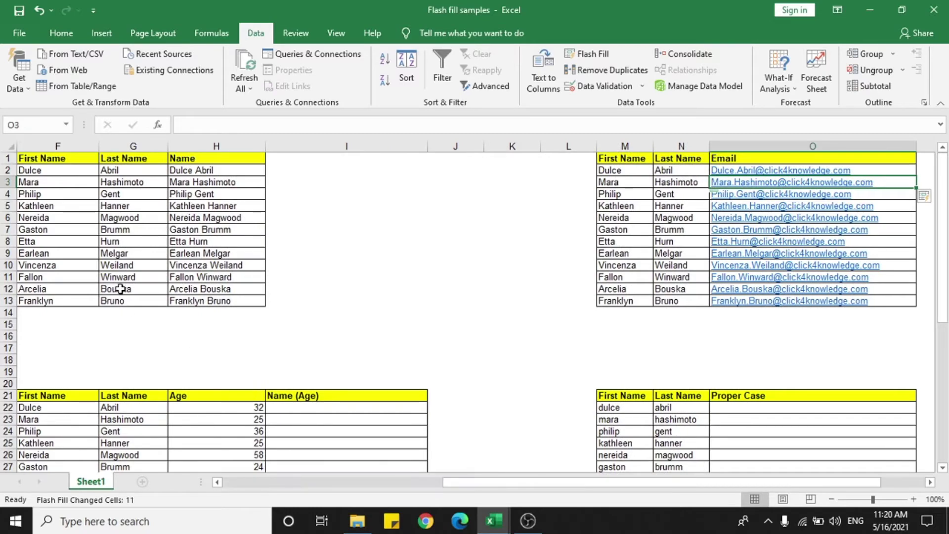
scroll(152, 274, down, 4)
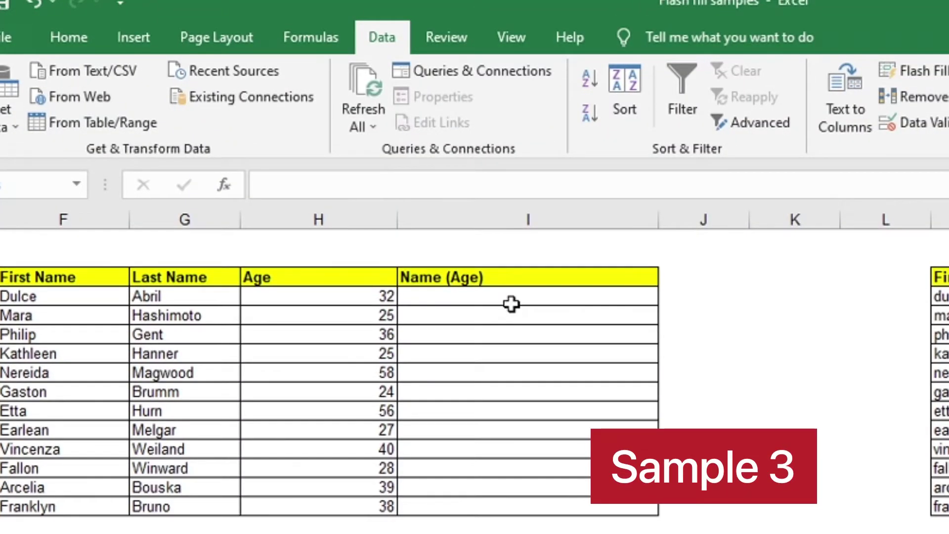
- Enter the first person's full name with (32) in brackets, then Flash Fill the Name (Age) column
click(511, 301)
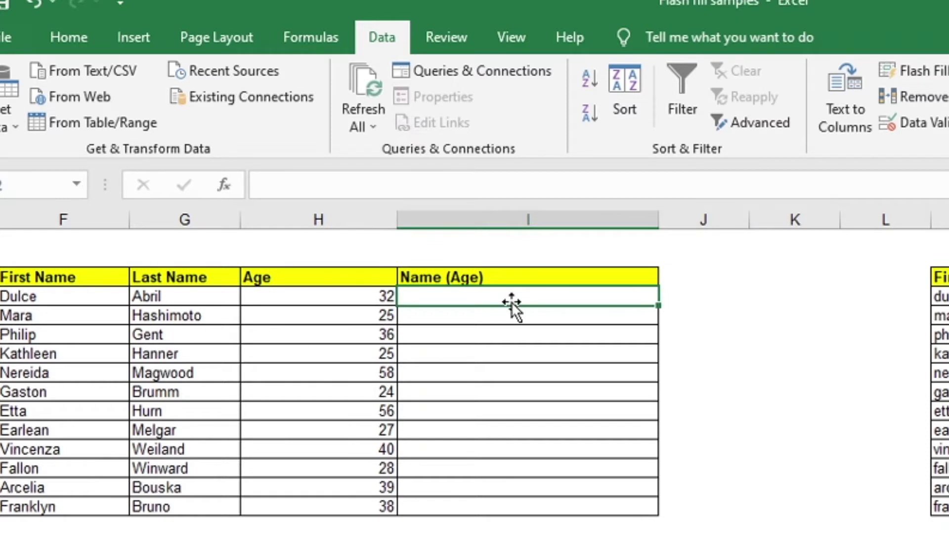
text(DU)
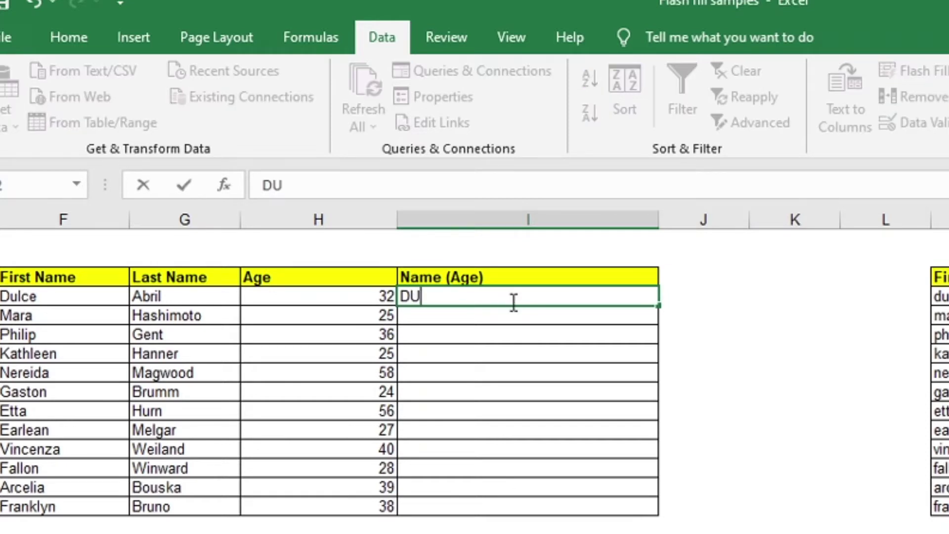
key(BackSpace)
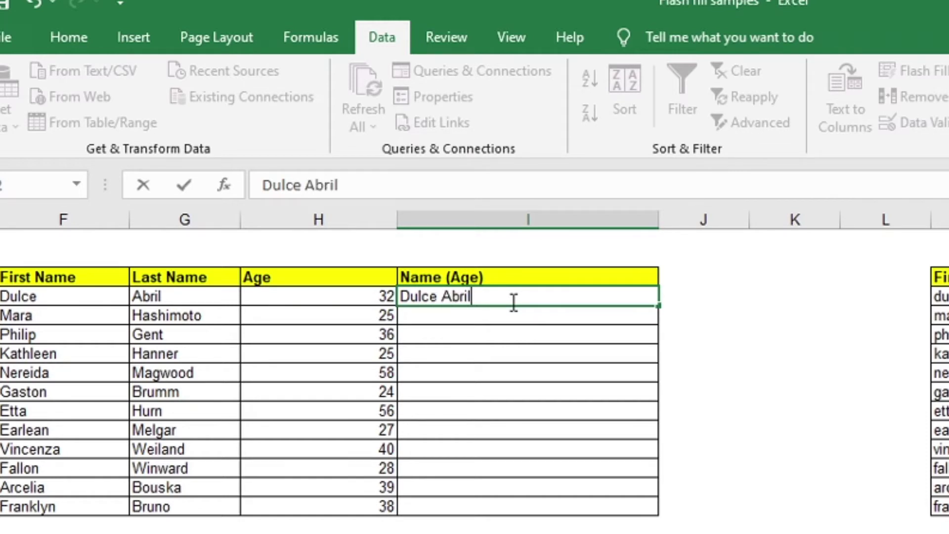
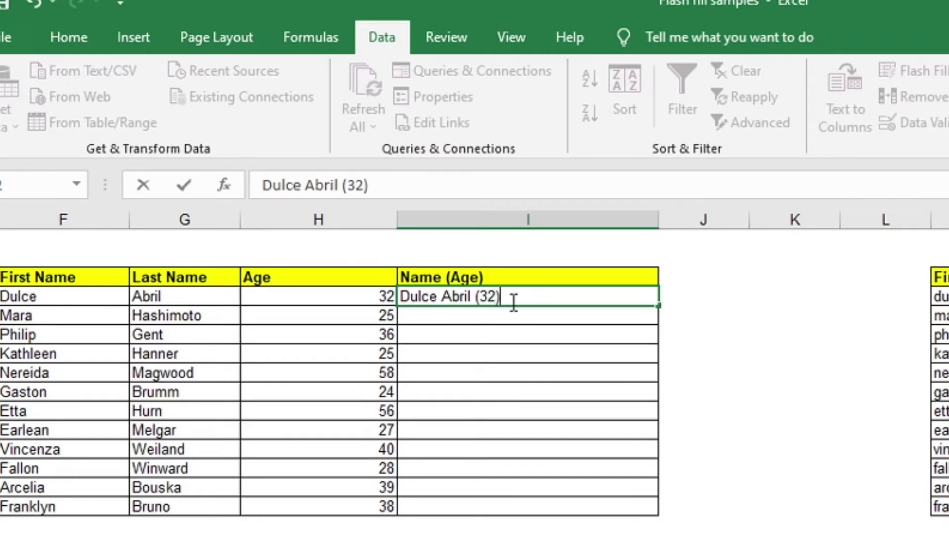
text())
key(Return)
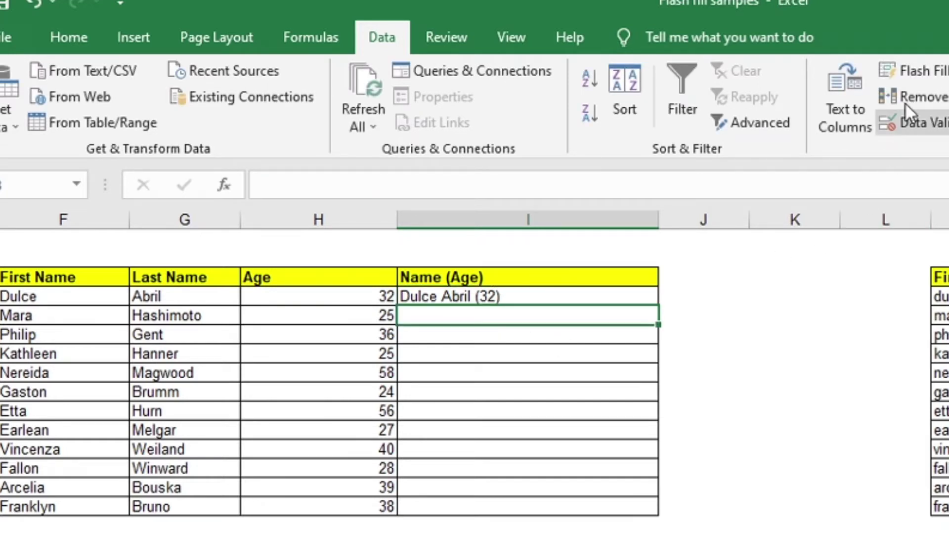
click(931, 71)
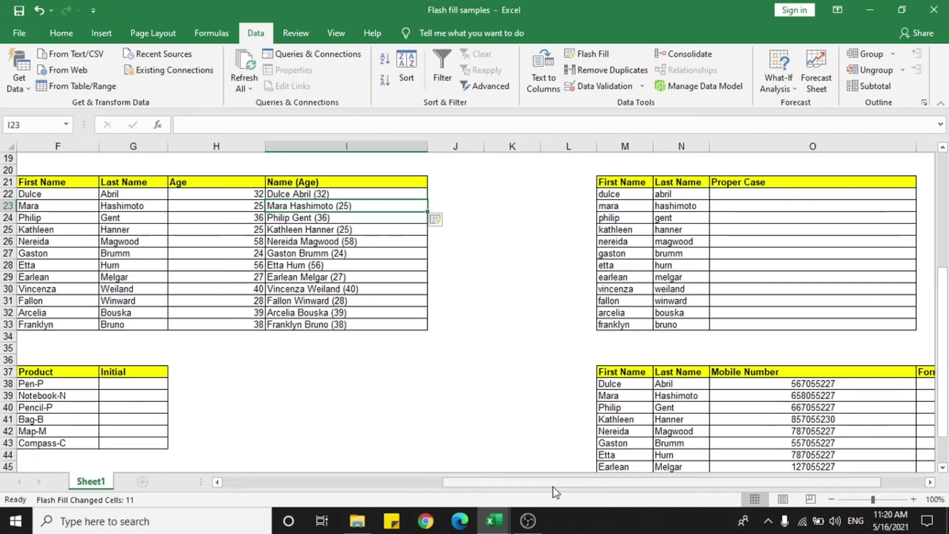
drag(552, 486, 596, 489)
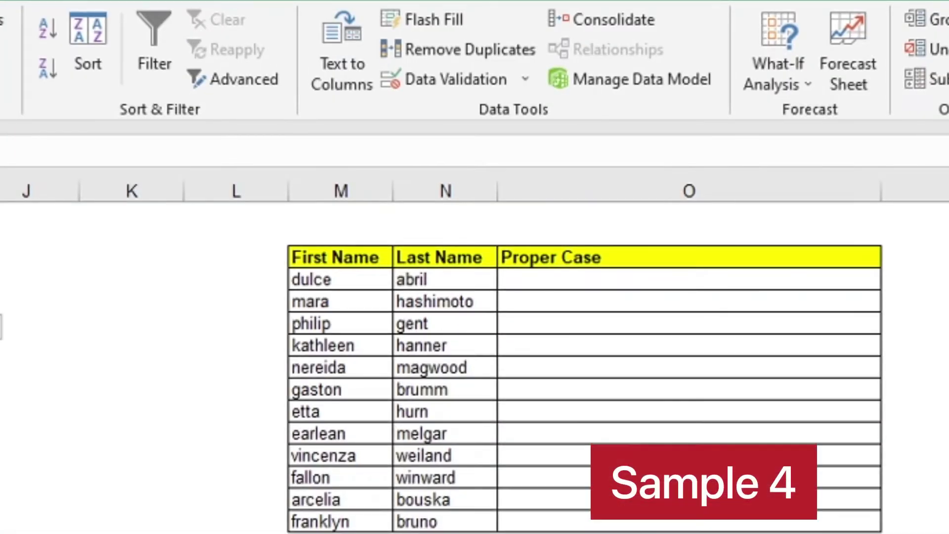
- Type the first person's name capitalised as the example and Flash Fill the rest of Proper Case
click(608, 280)
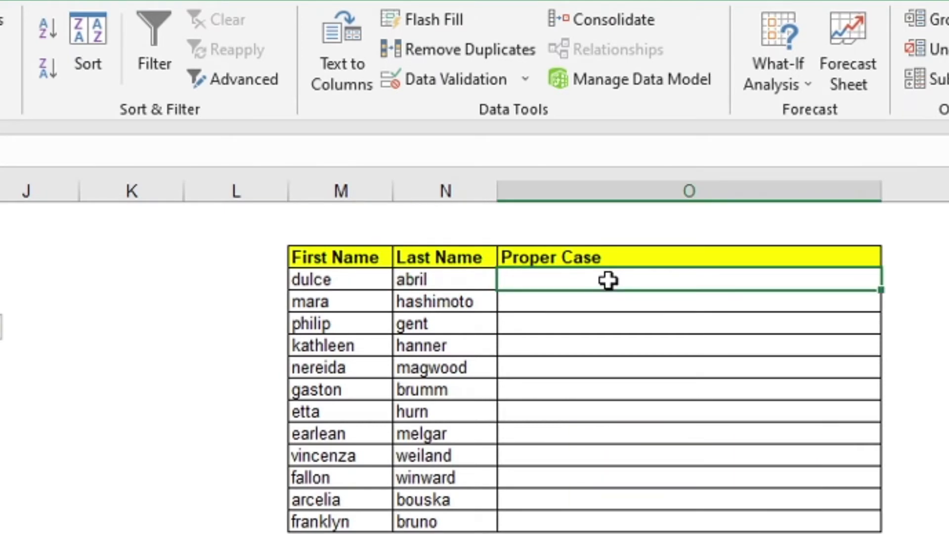
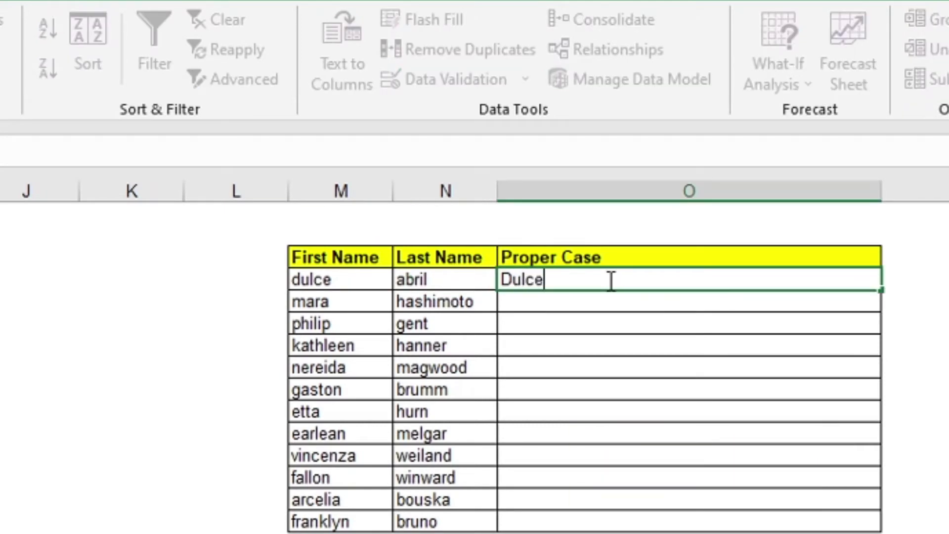
key(Return)
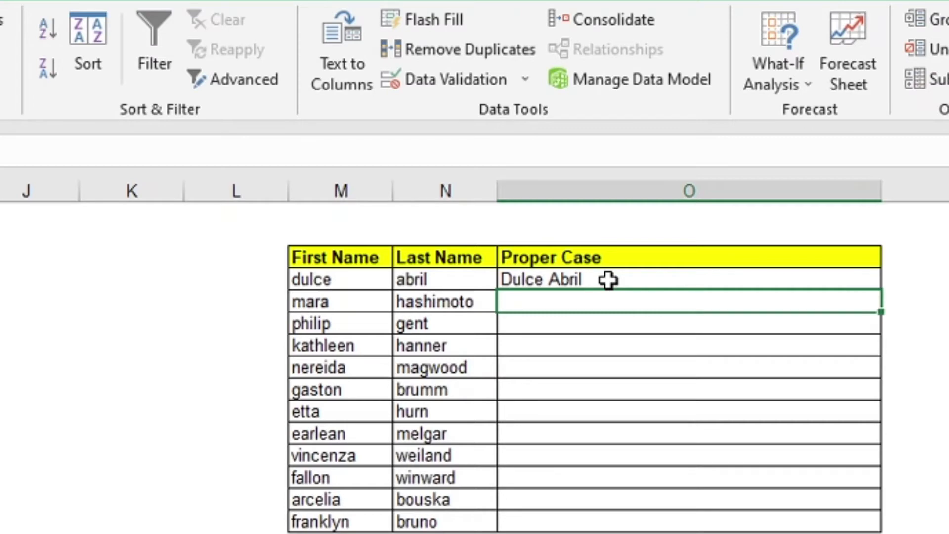
click(419, 20)
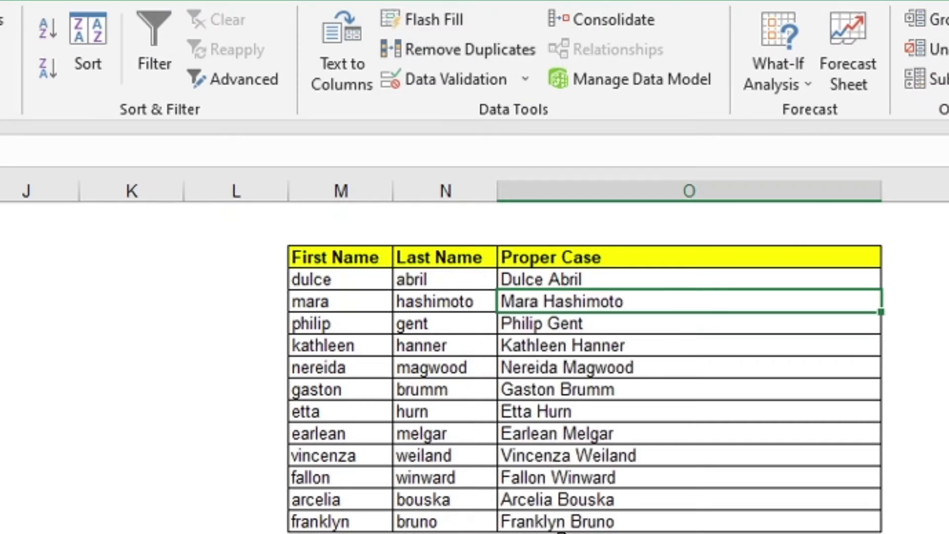
scroll(556, 514, down, 2)
scroll(550, 494, up, 4)
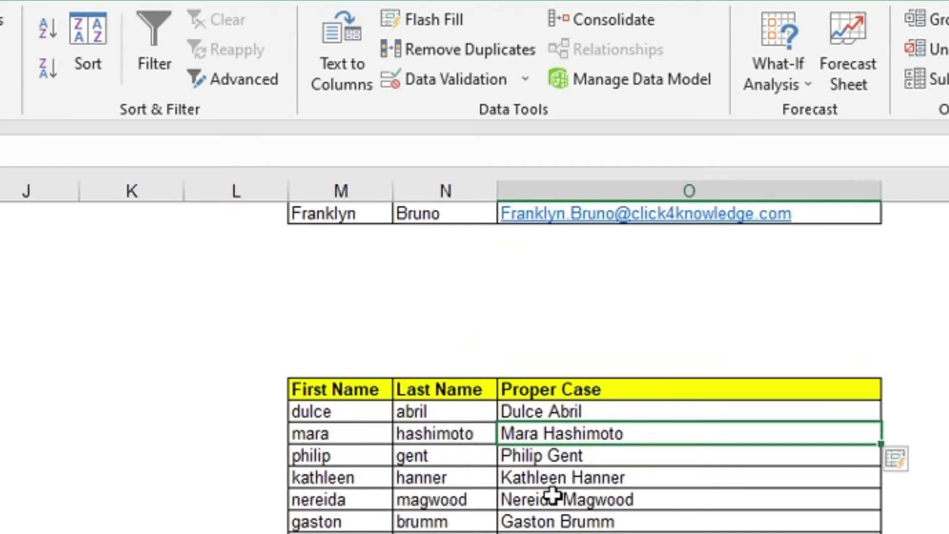
scroll(553, 494, down, 1)
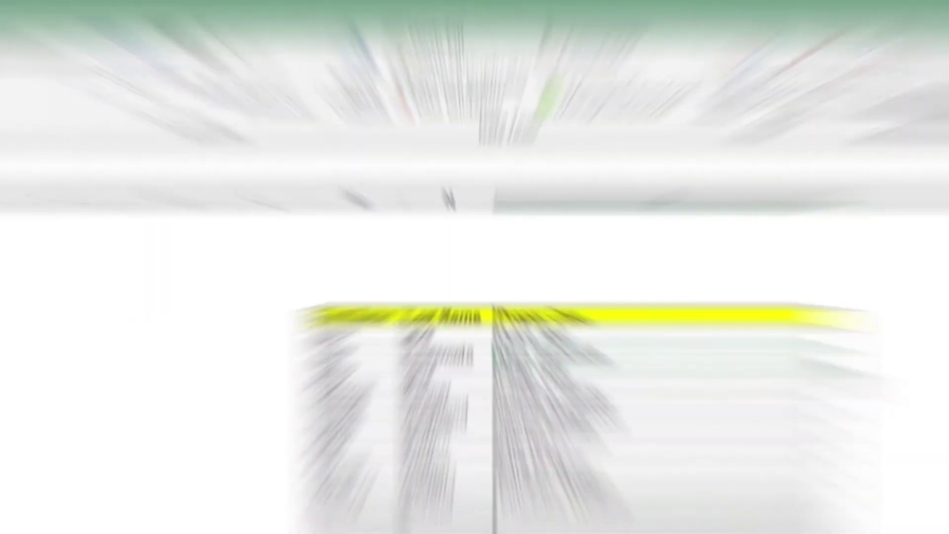
drag(601, 484, 561, 488)
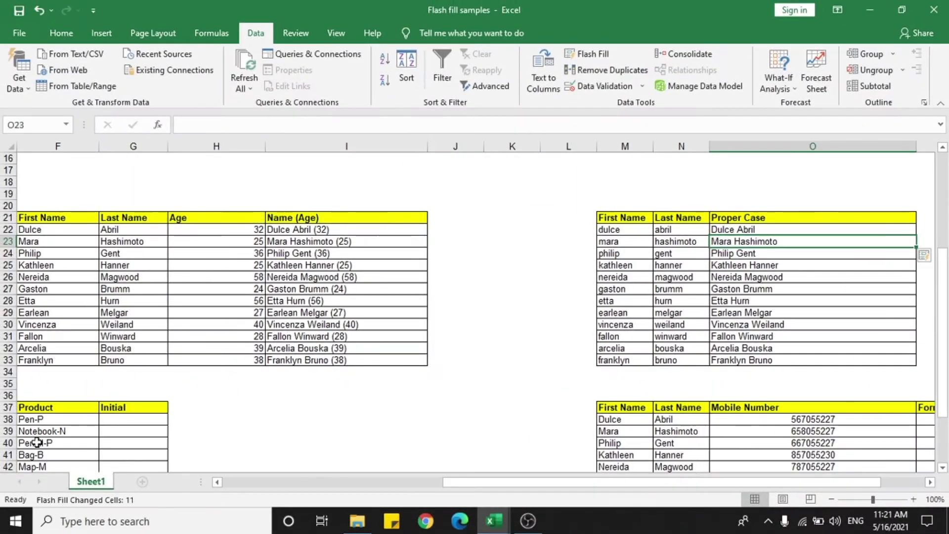
- Enter P as the first Initial and Flash Fill the Initial column
scroll(31, 399, down, 1)
scroll(32, 400, down, 6)
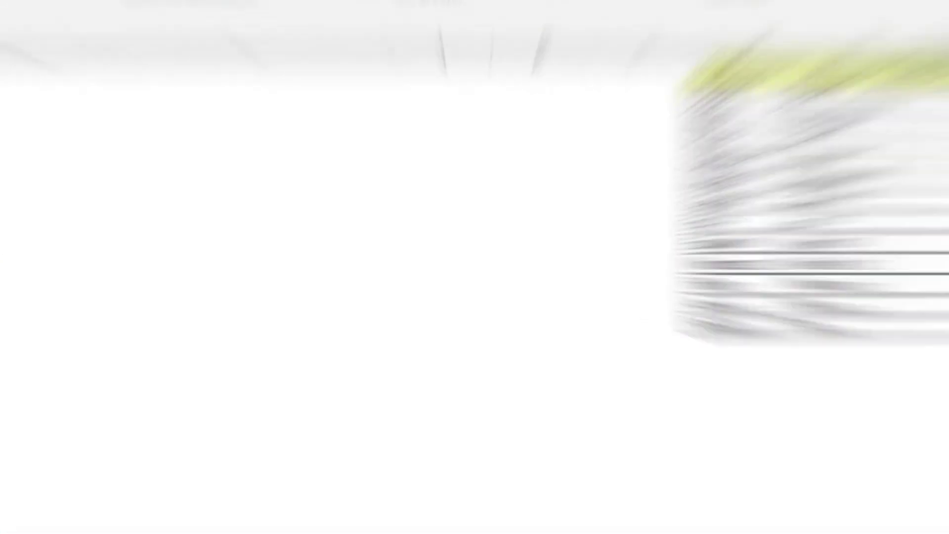
click(134, 170)
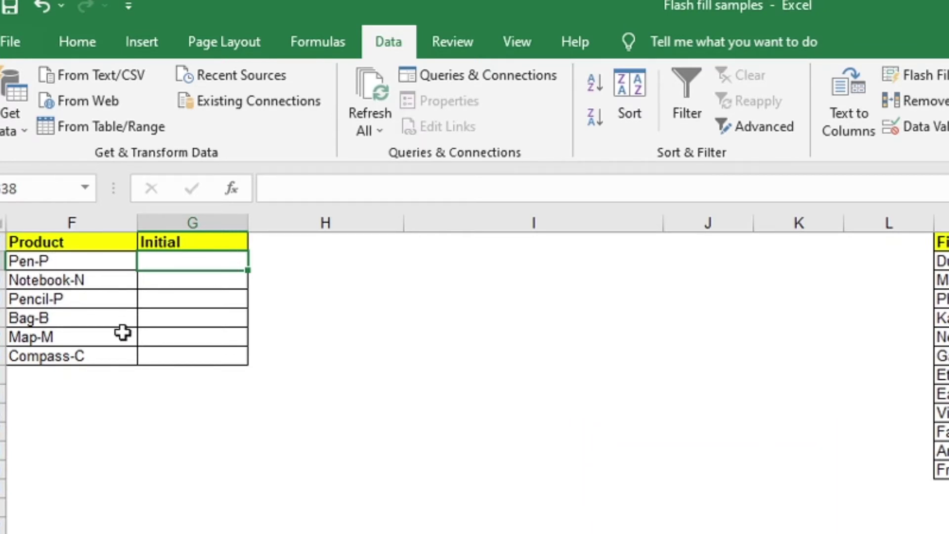
text(P)
key(Return)
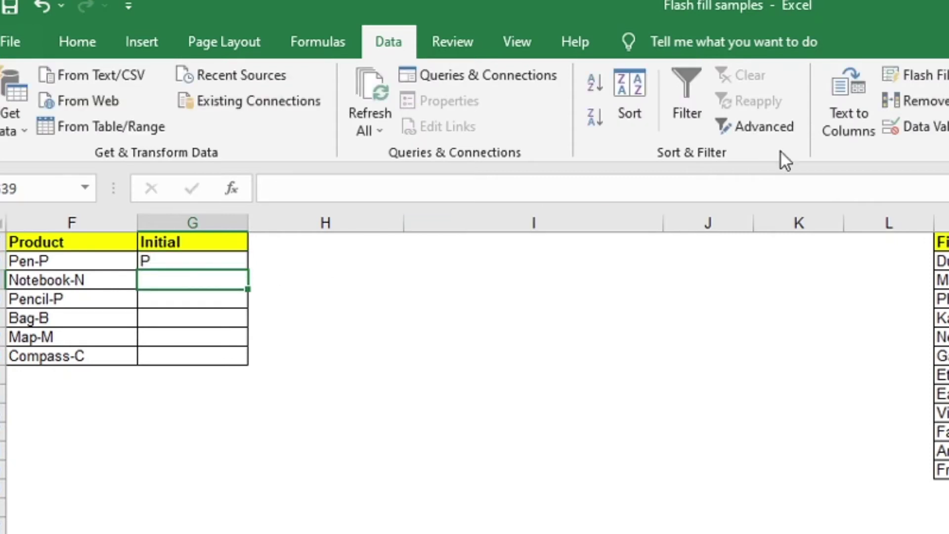
click(914, 75)
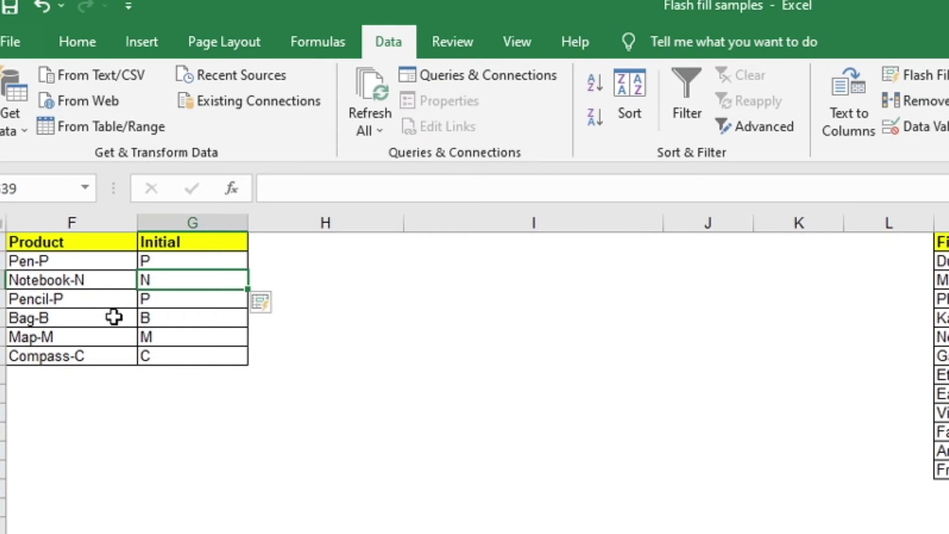
- Clear the wrong auto-filled initials, add N for Notebook, and Flash Fill again from both examples
drag(201, 284, 208, 352)
key(Delete)
click(161, 319)
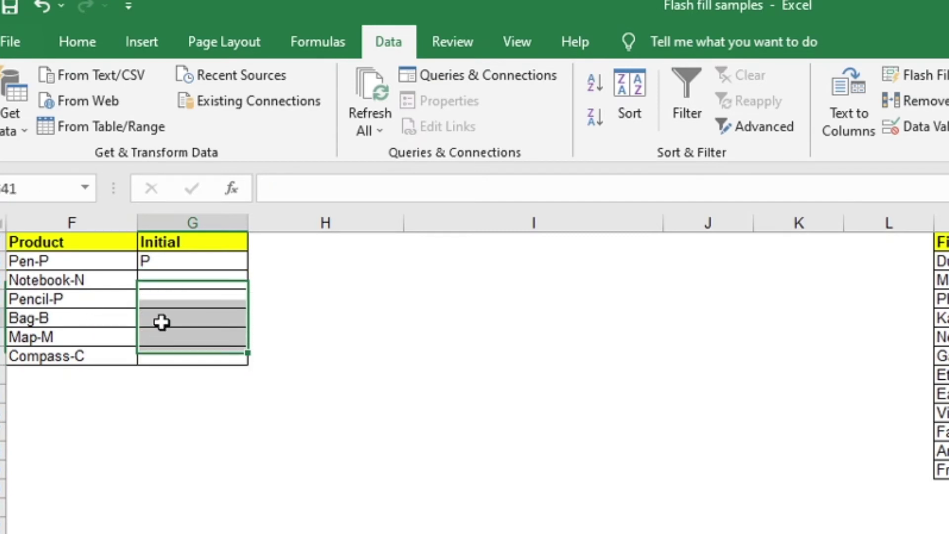
click(164, 285)
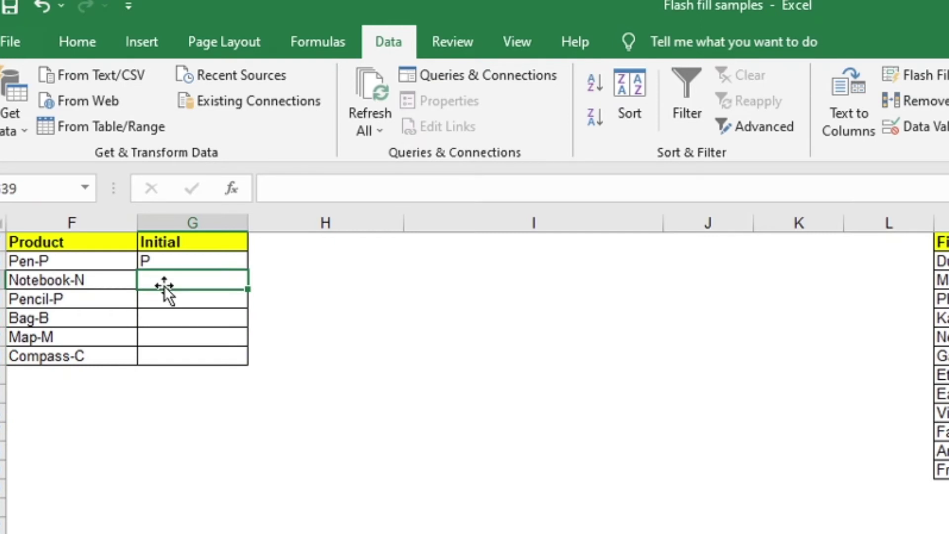
text(N)
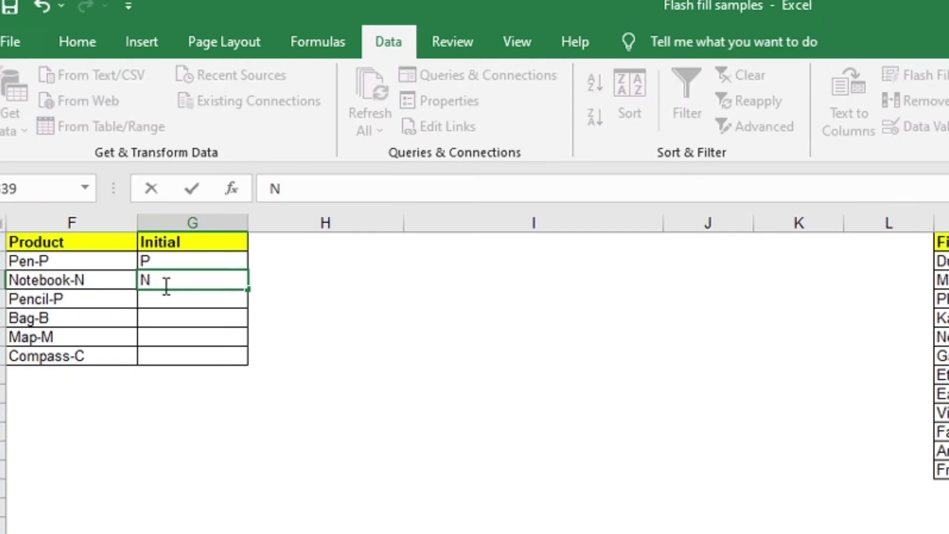
key(Return)
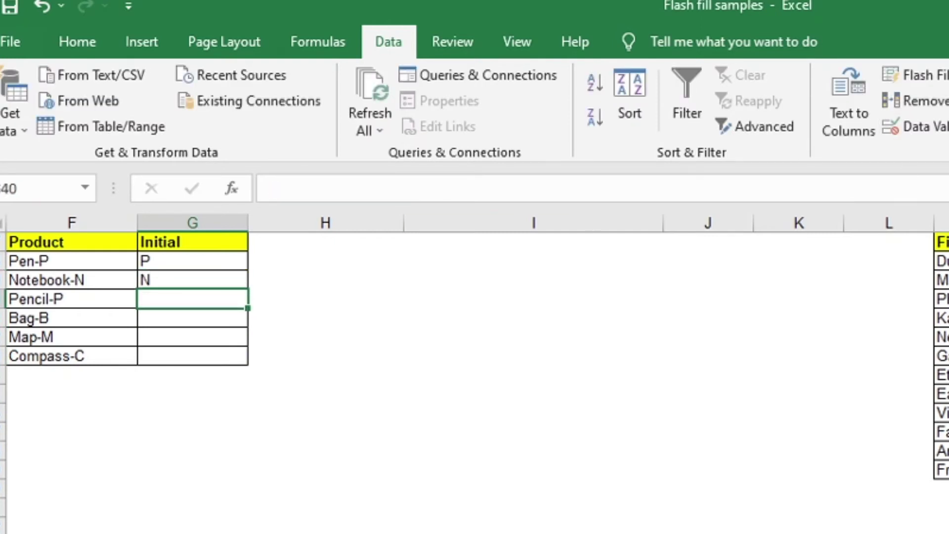
click(929, 79)
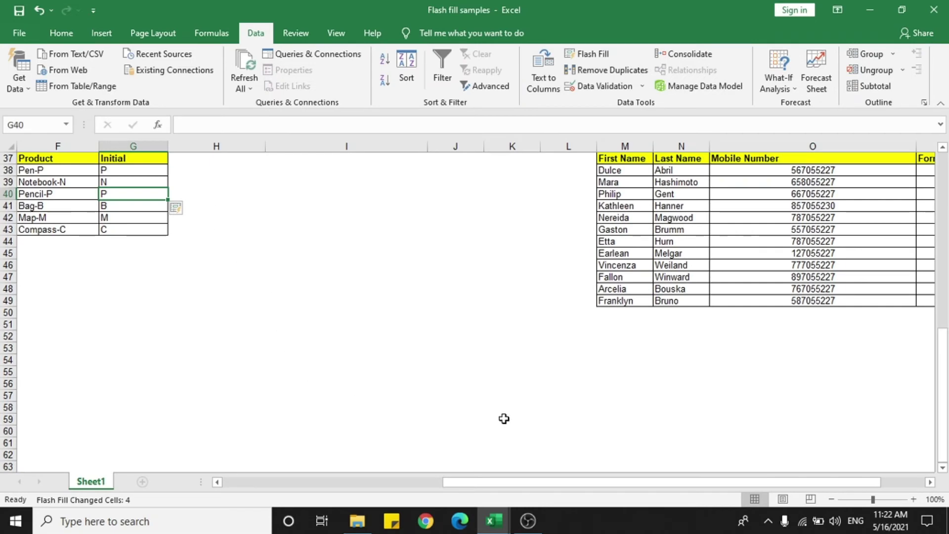
- Enter the first mobile number in dashed 2-4-3 form, Flash Fill the Format column, and copy the results
drag(545, 492, 665, 489)
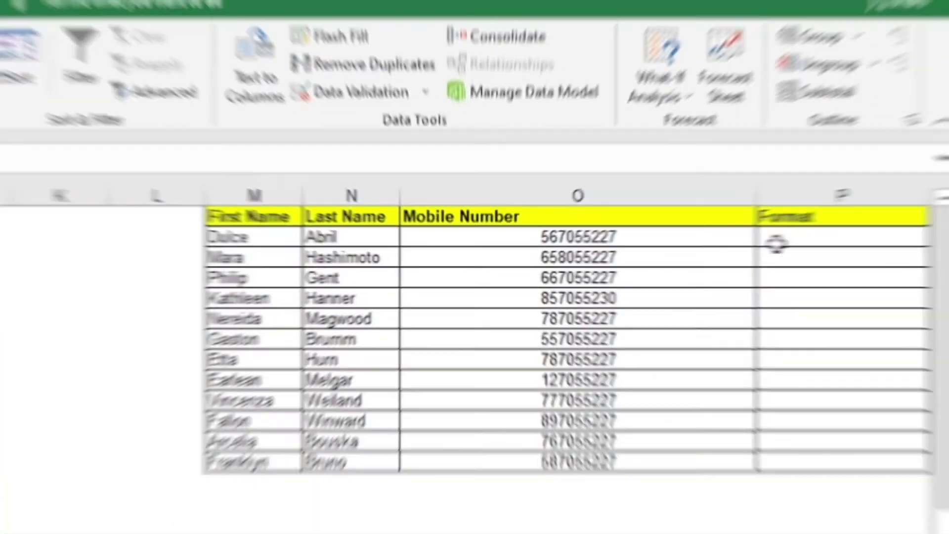
click(868, 169)
key(Left)
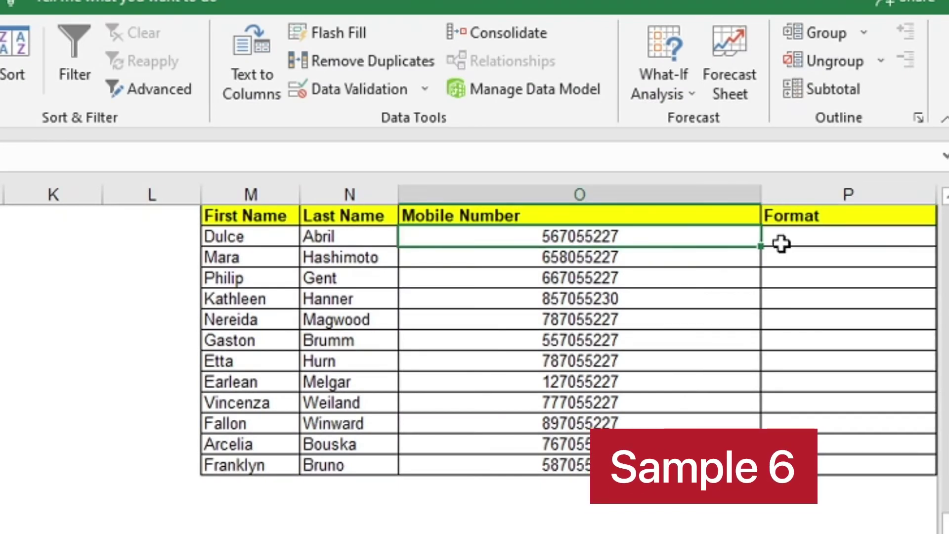
click(782, 243)
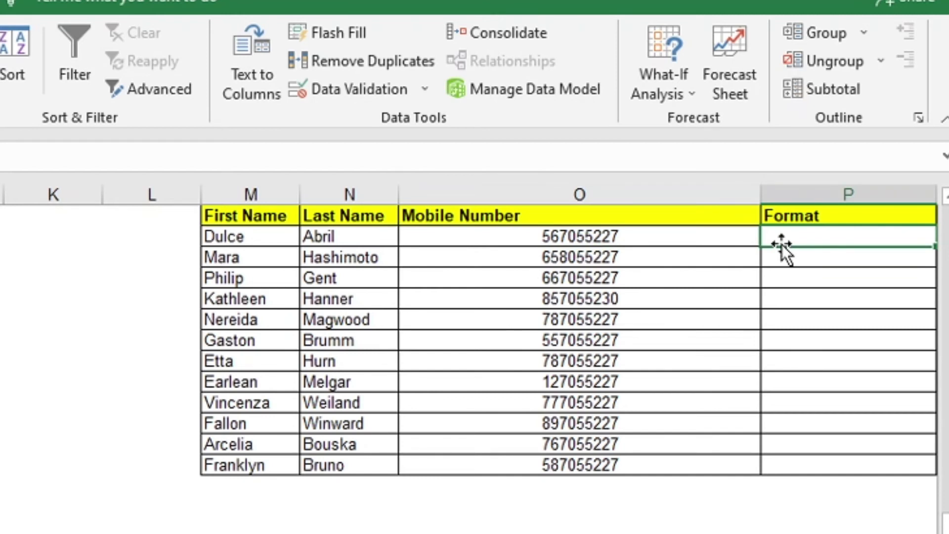
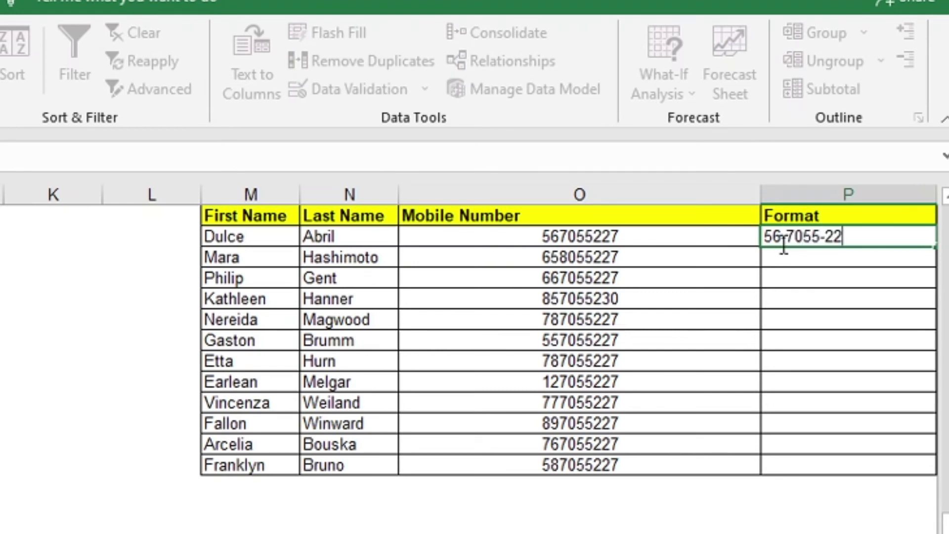
key(Return)
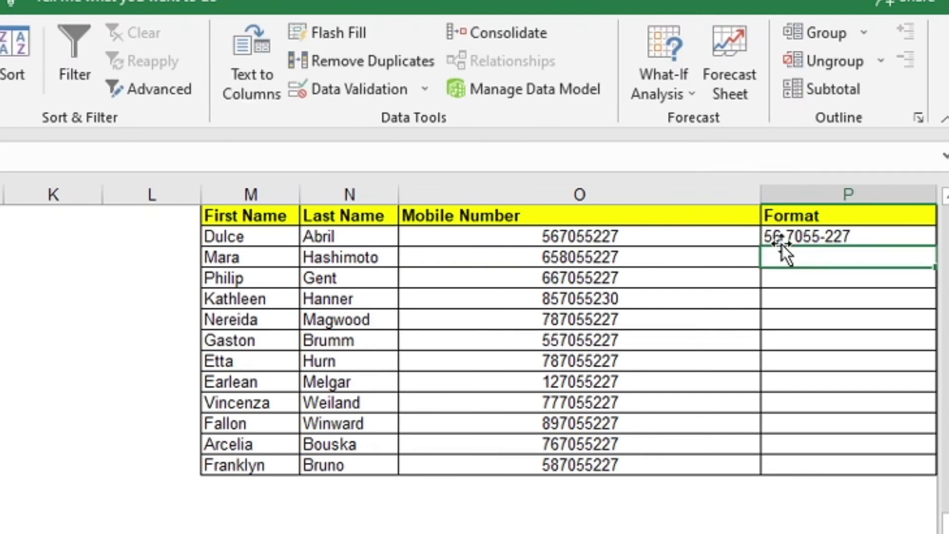
click(343, 32)
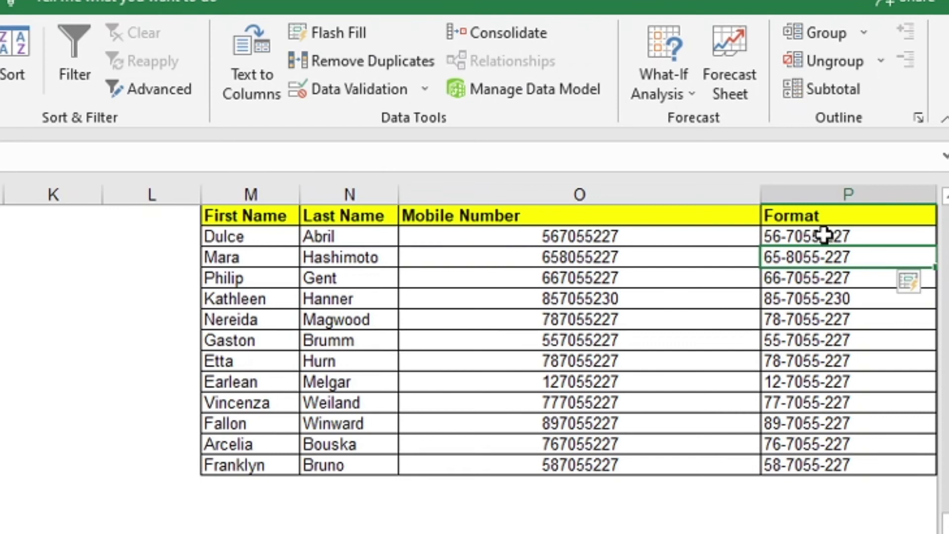
drag(824, 236, 846, 464)
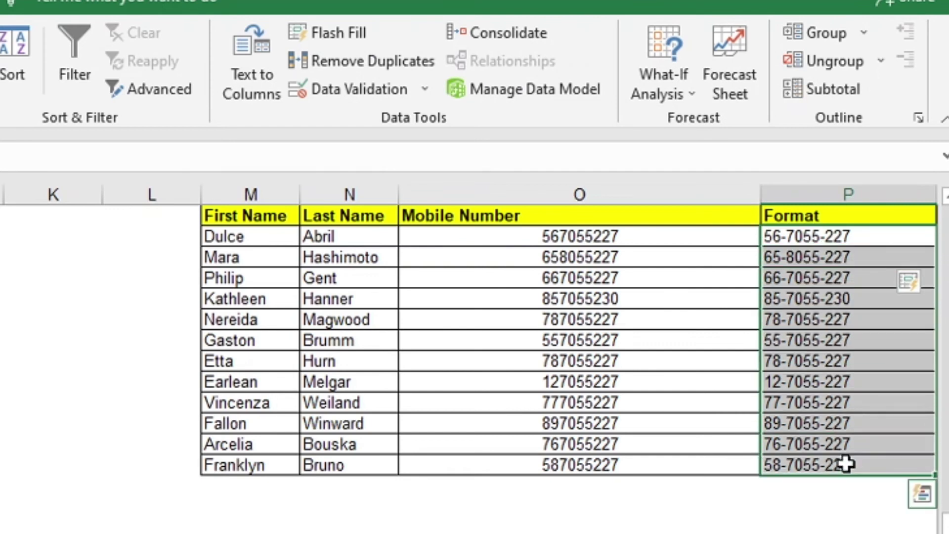
key(ctrl+c)
- Paste the dashed numbers over the Mobile Number column and clear the Format column
click(565, 237)
key(ctrl+v)
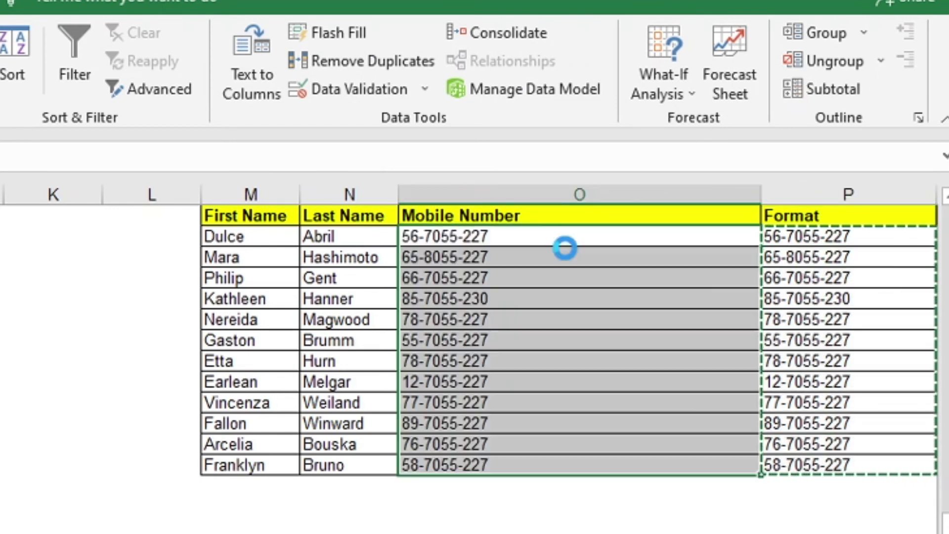
click(824, 194)
drag(825, 213, 849, 459)
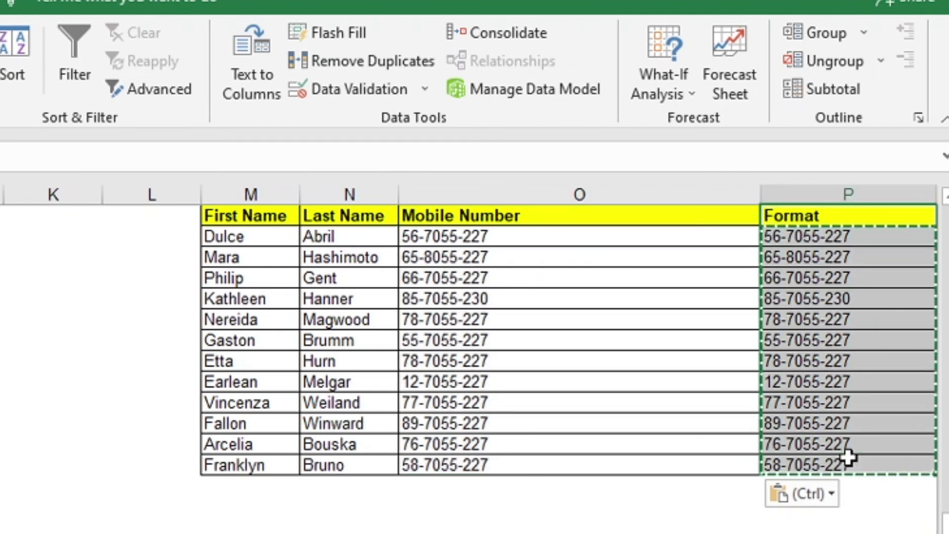
key(Delete)
click(287, 382)
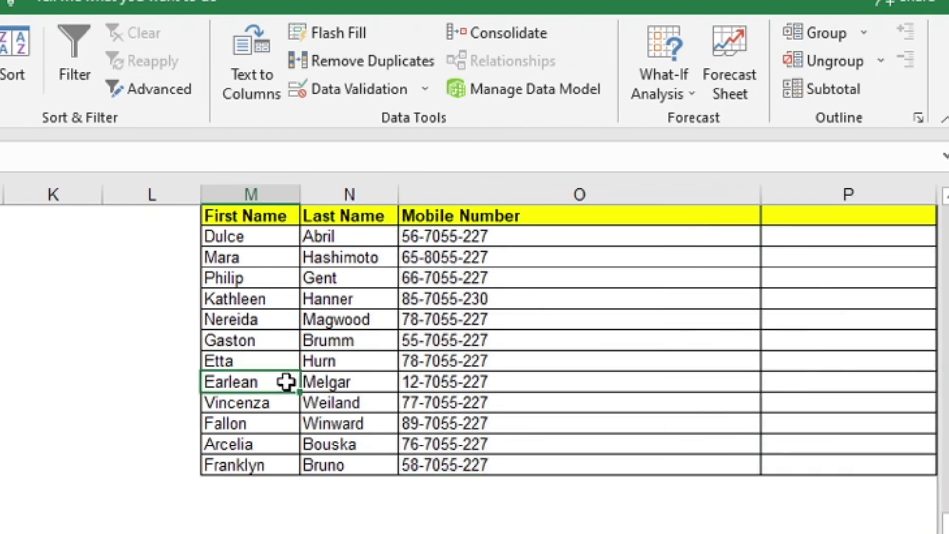